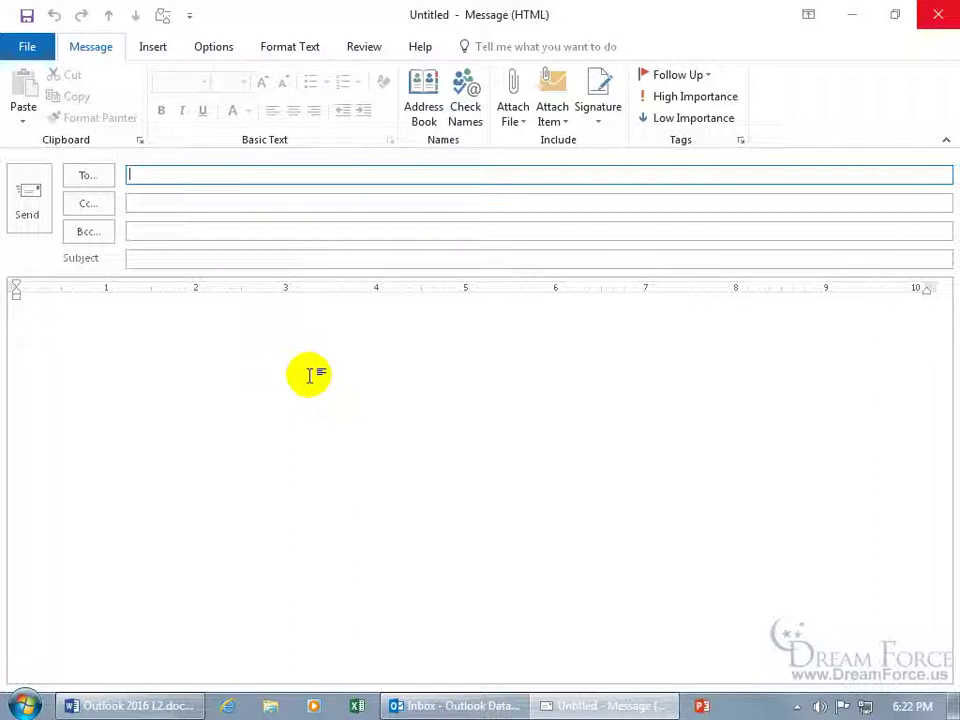
Add four contacts to the To field in the Select Names: Contacts dialog.
click(85, 177)
double_click(280, 244)
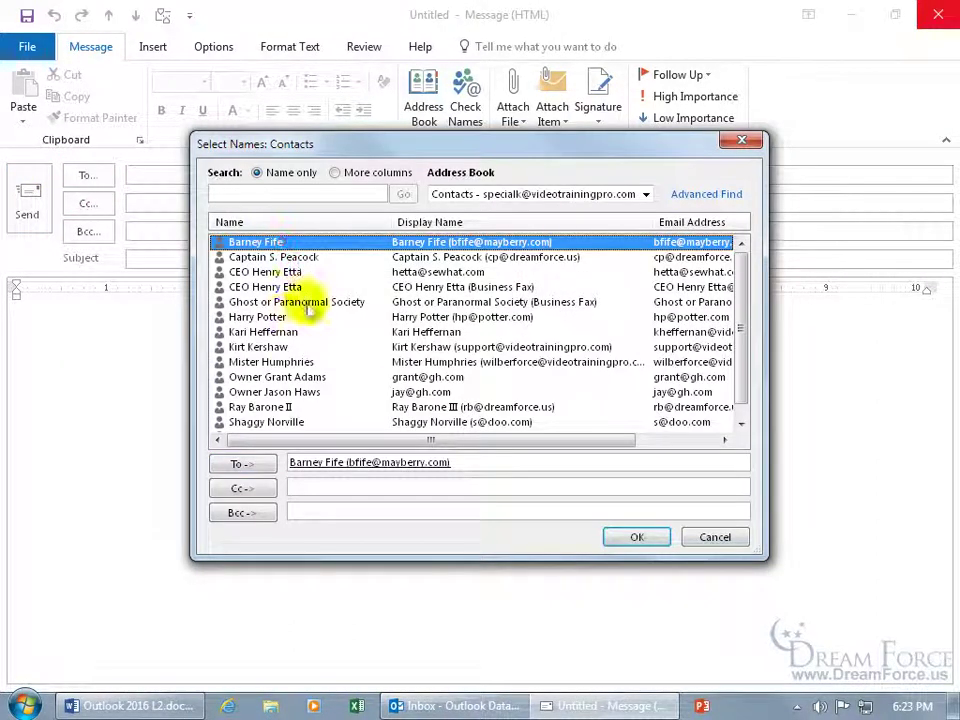
double_click(280, 317)
double_click(288, 333)
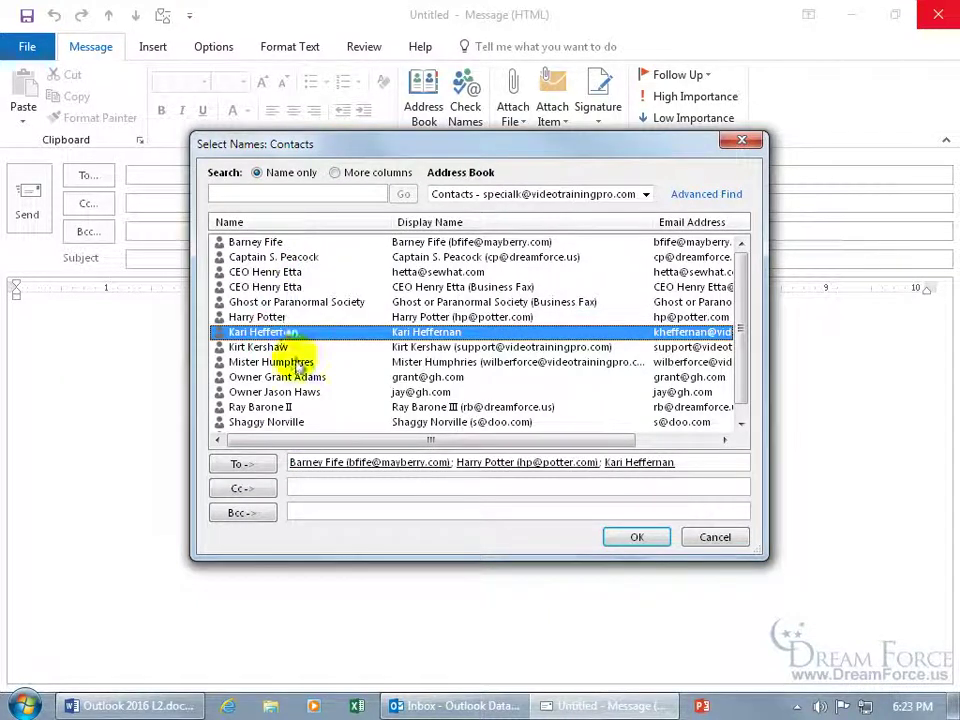
double_click(289, 362)
scroll(744, 370, down, 1)
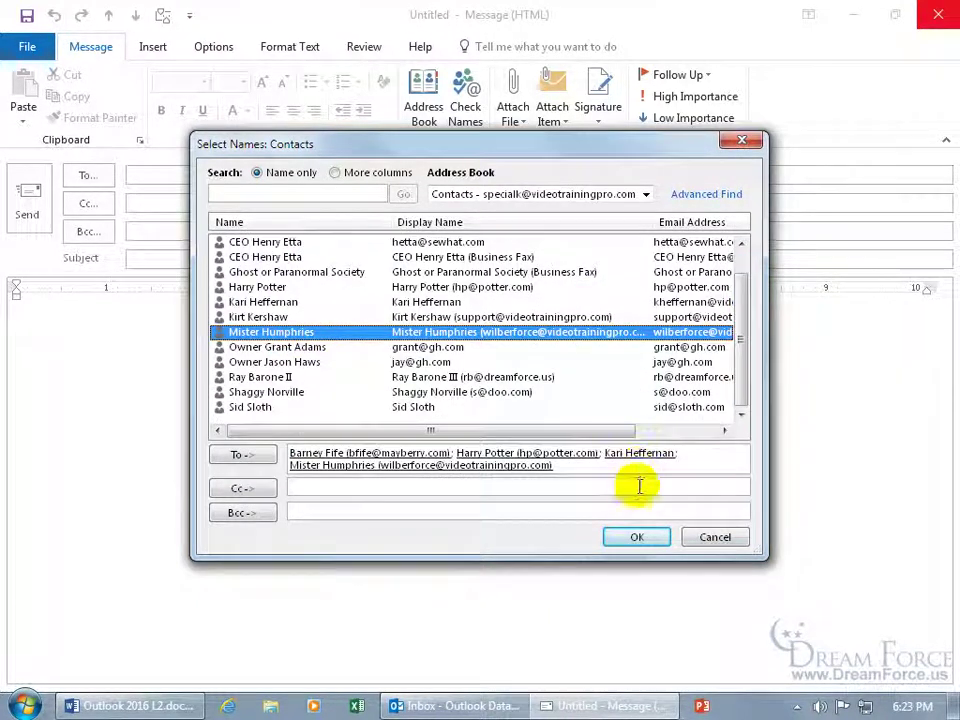
Confirm the Select Names dialog so the four contacts fill the message's To line.
click(637, 538)
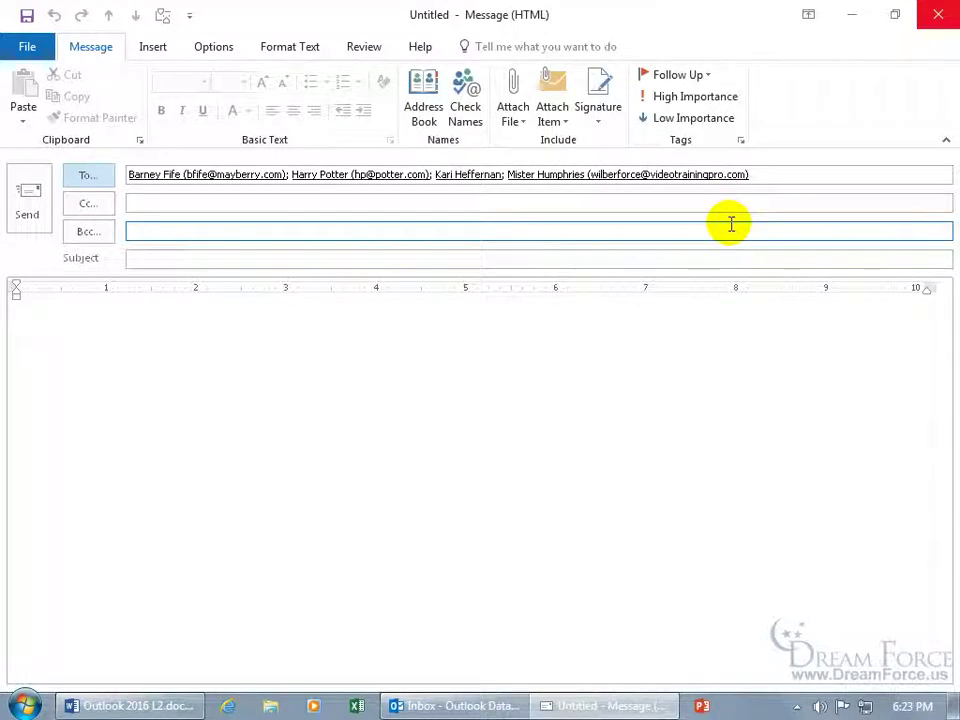
Close the unsent message without saving, then create a new Contact Group from More Items.
click(938, 14)
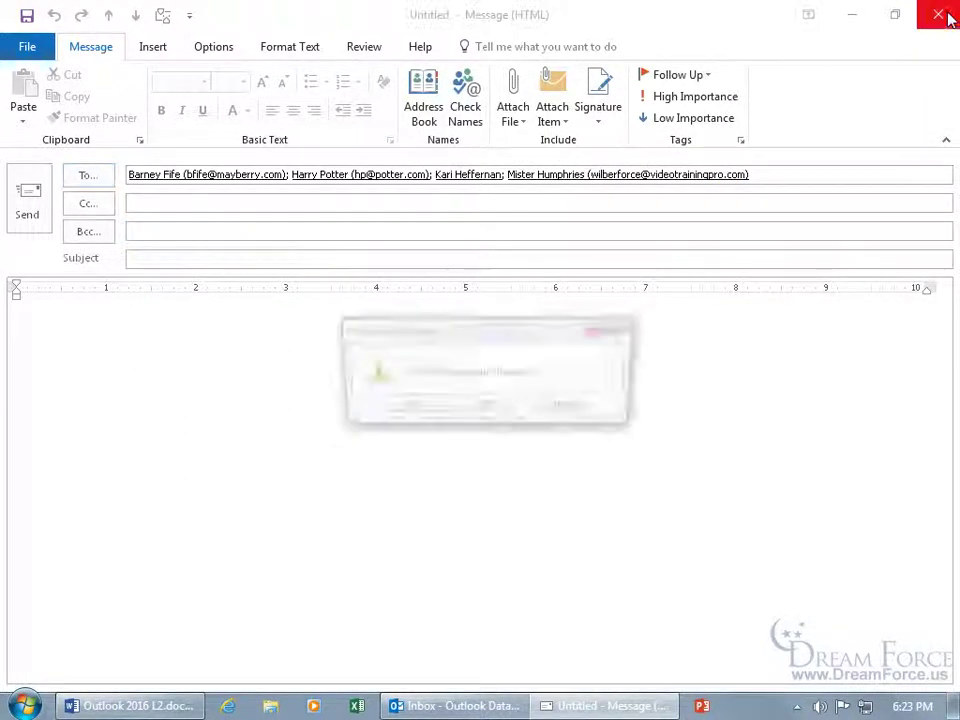
click(501, 404)
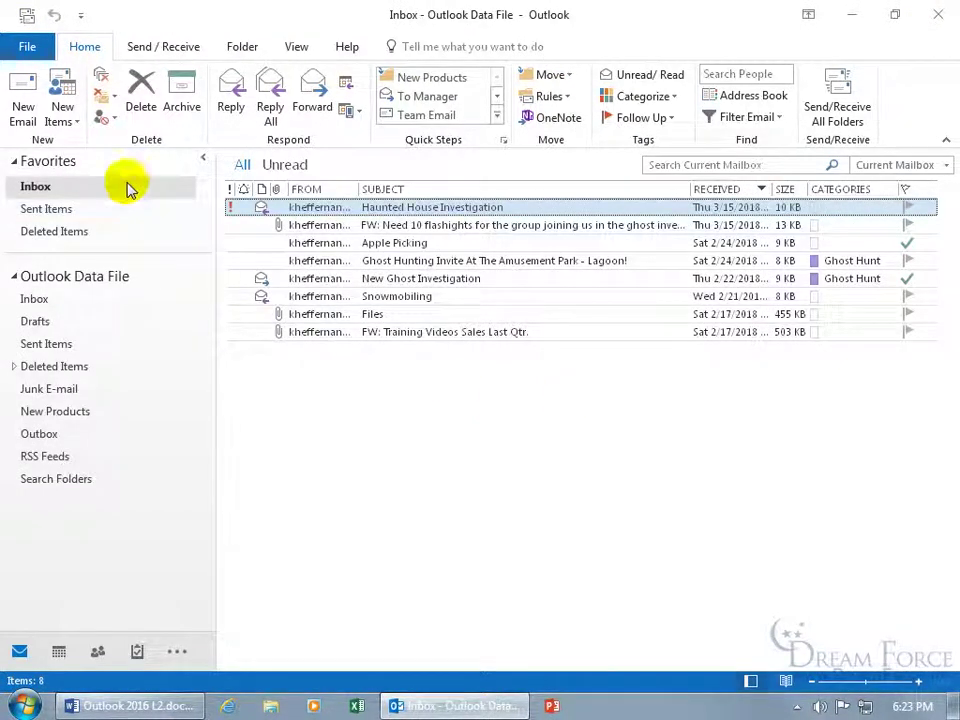
click(65, 122)
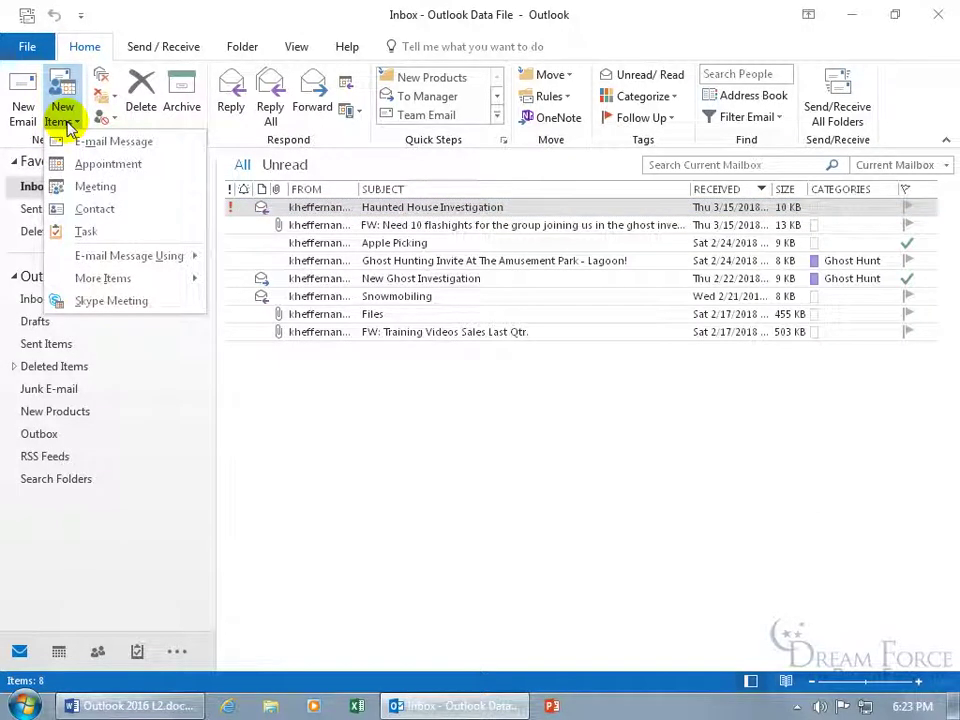
mouse_move(105, 280)
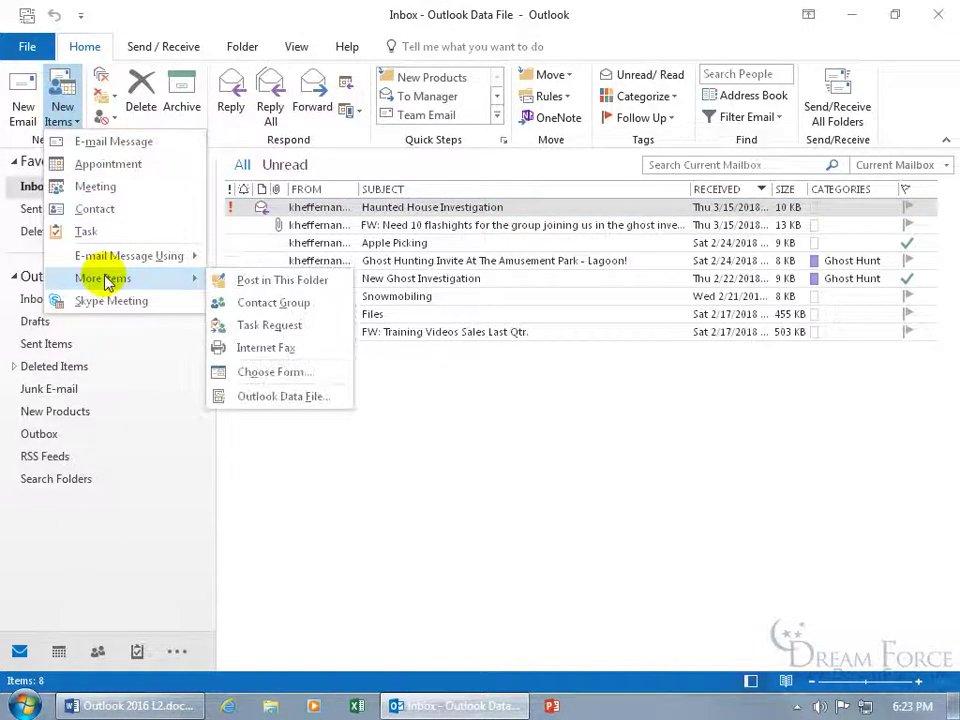
click(286, 307)
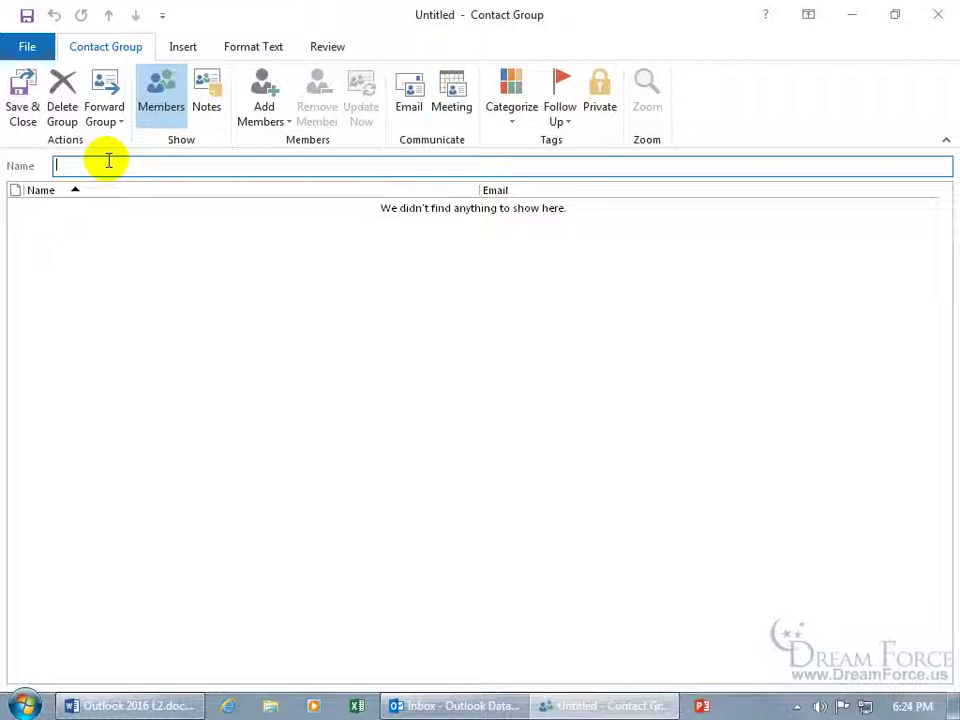
Name the new contact group 'Homies'.
text(Homie)
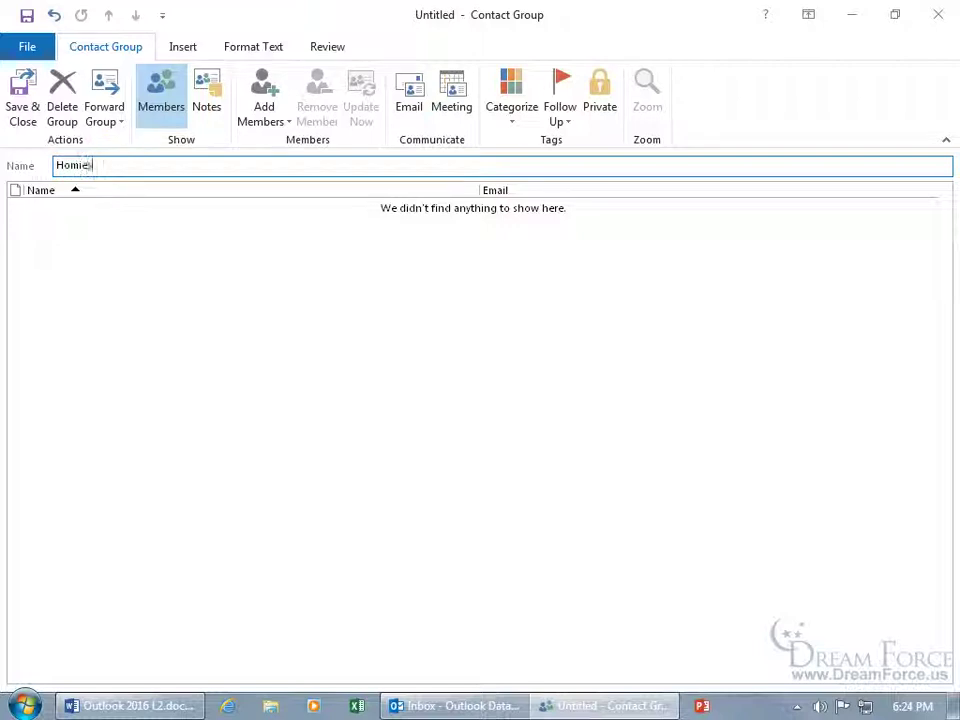
text(s)
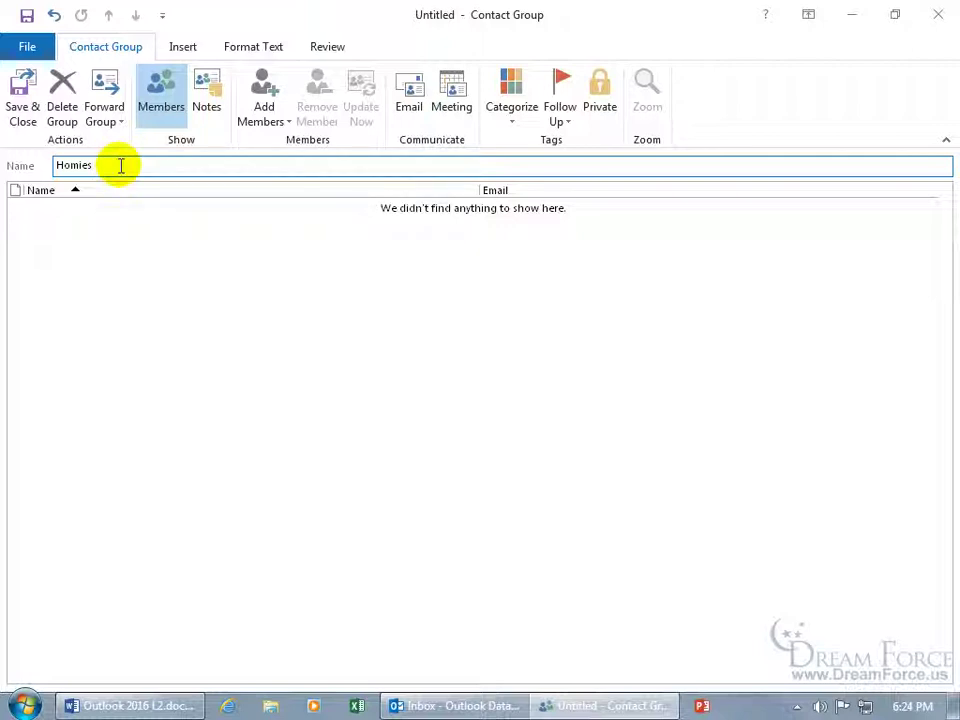
click(266, 129)
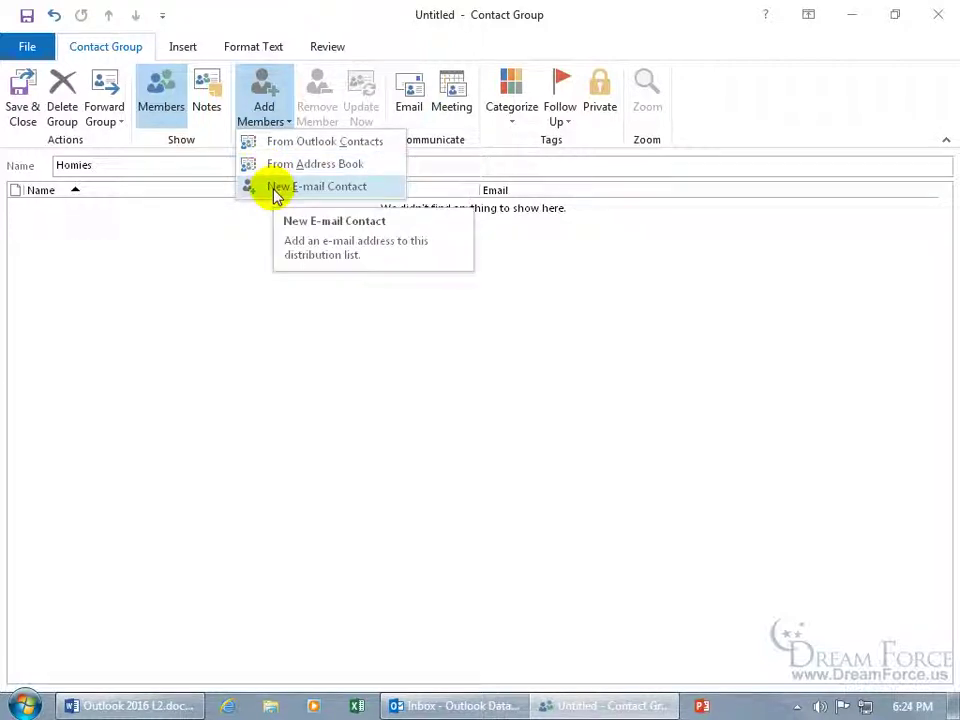
Add two contacts from Outlook Contacts as the group's first members.
click(310, 143)
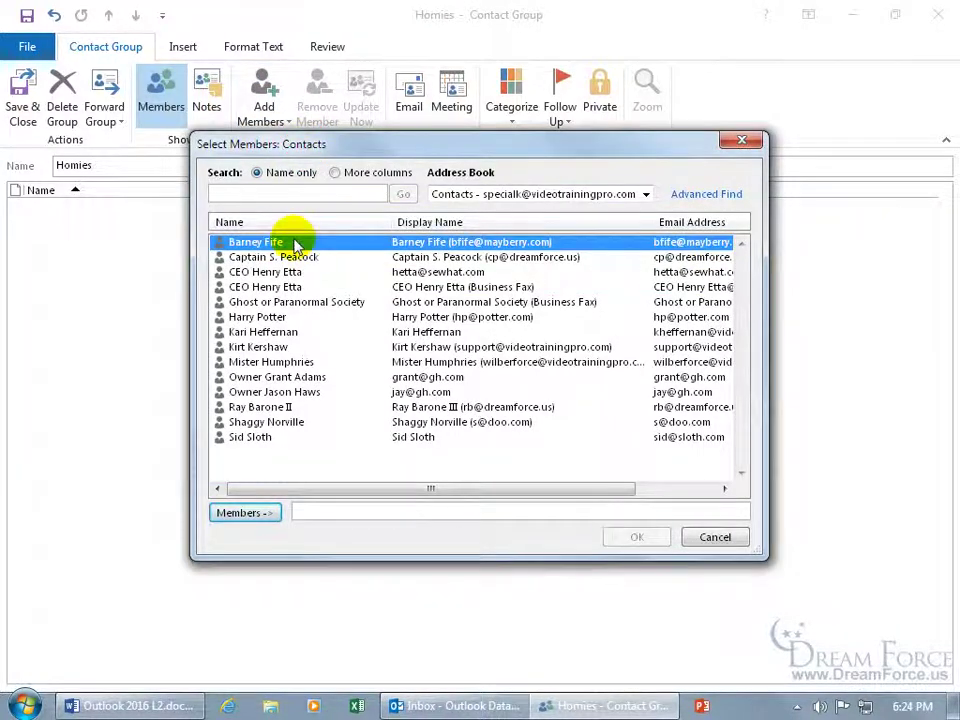
double_click(290, 242)
double_click(293, 334)
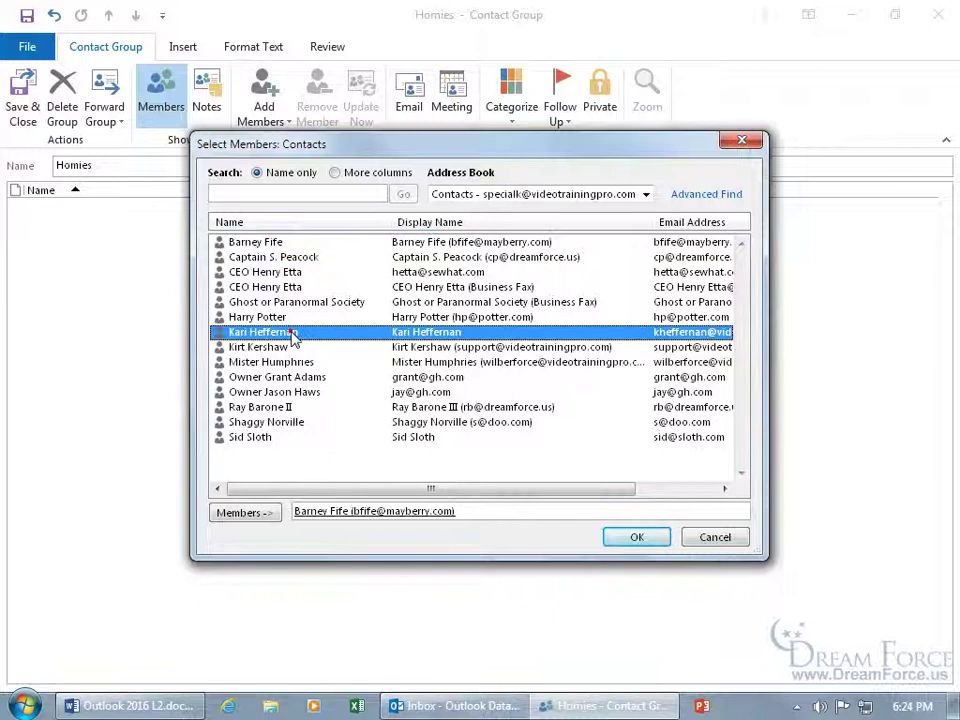
click(640, 537)
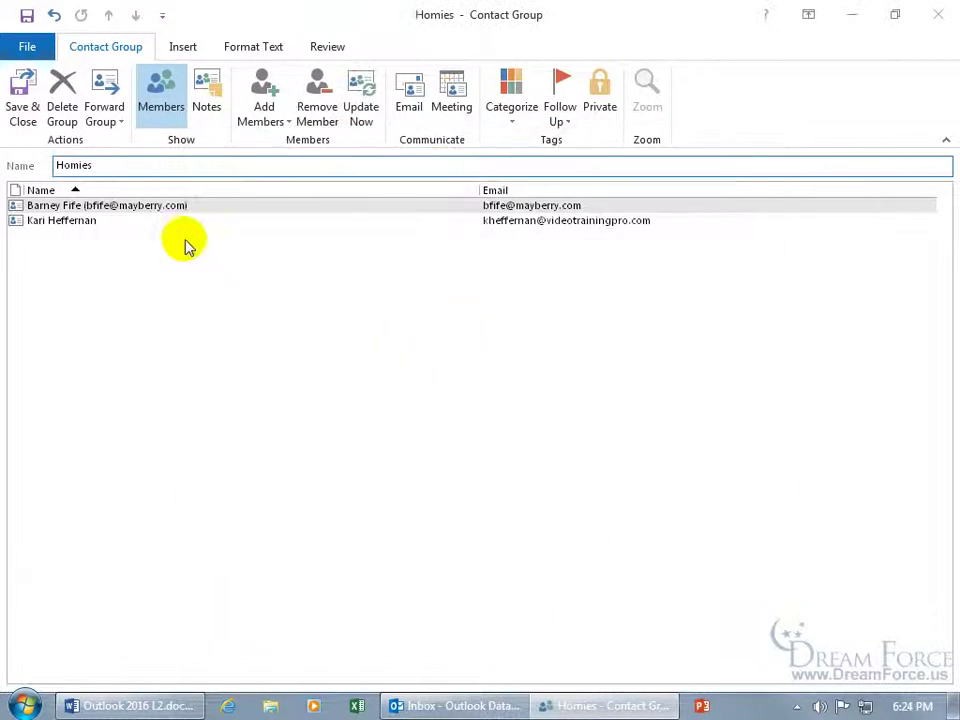
Check the From Address Book picker, keep Contacts selected, and close it without adding anyone.
click(268, 120)
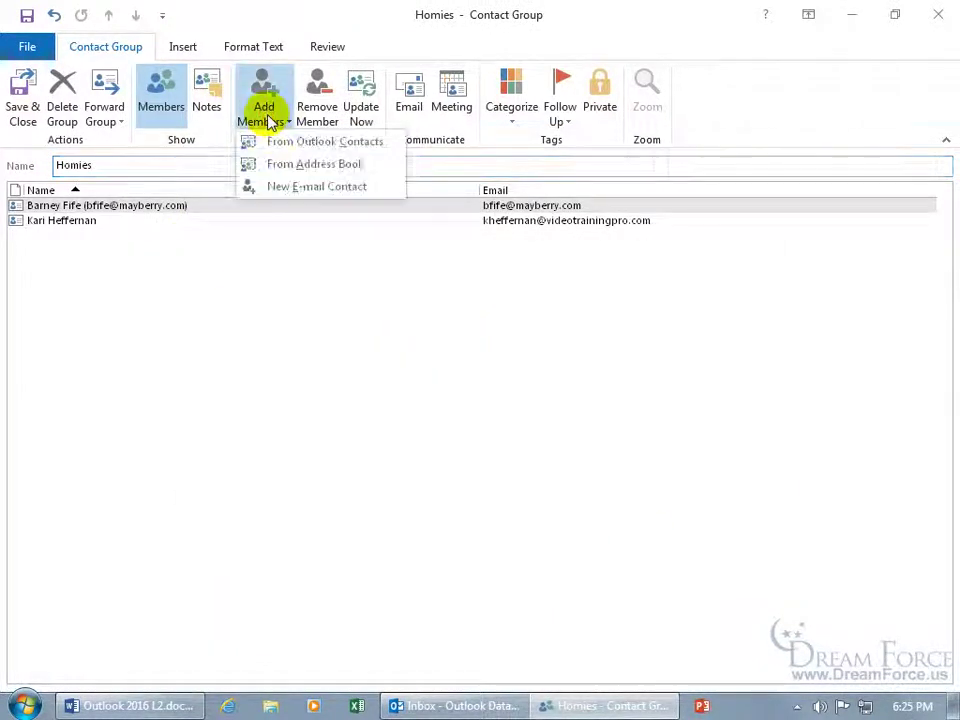
click(286, 168)
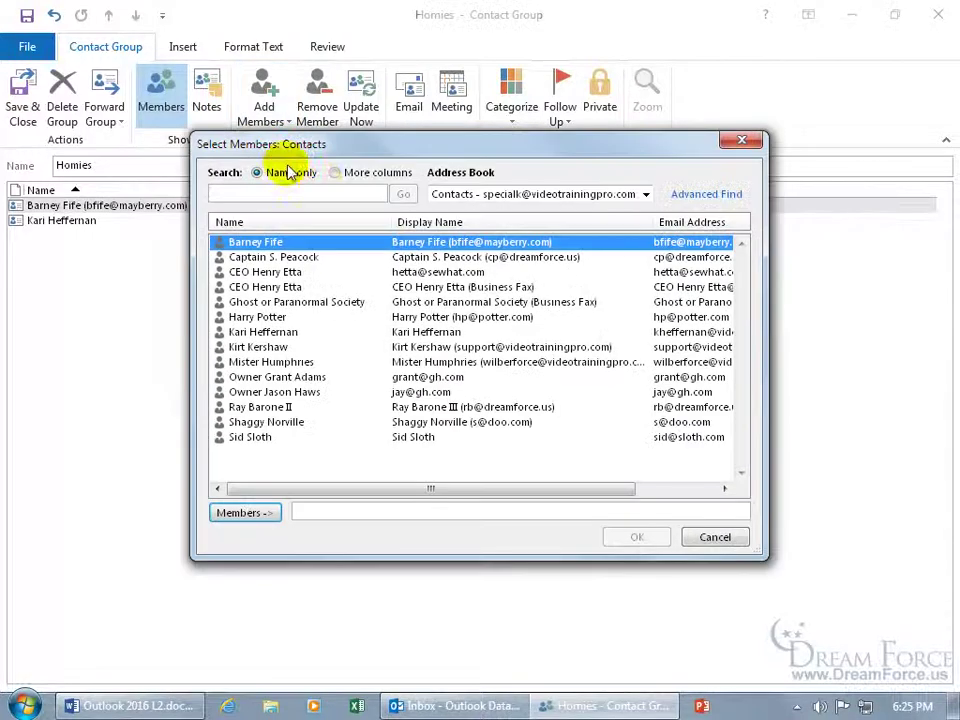
click(603, 200)
click(603, 200)
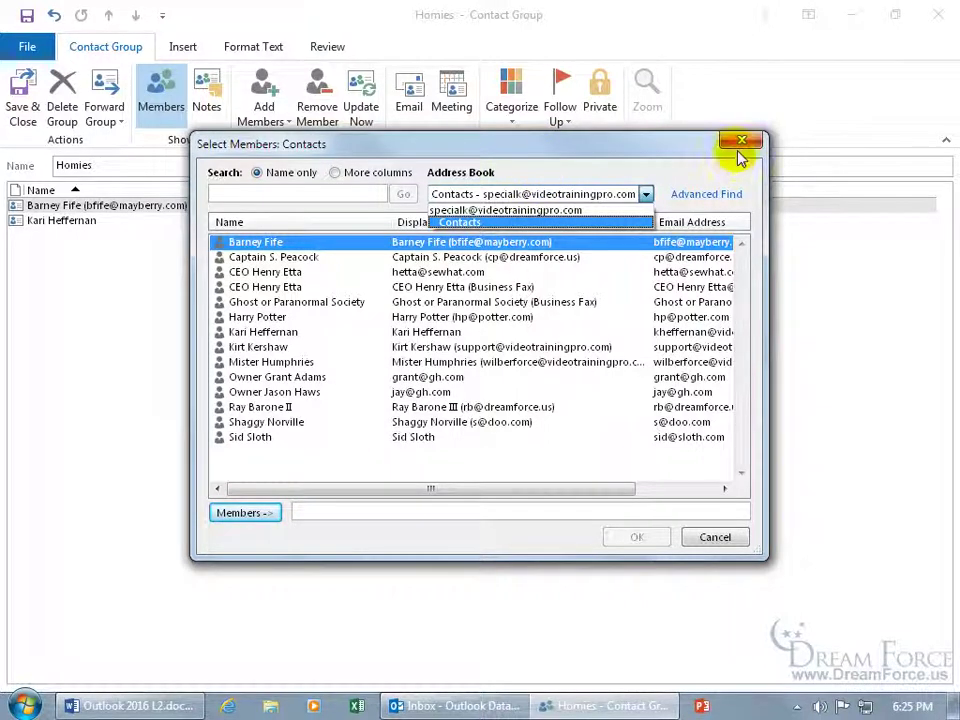
click(465, 222)
click(738, 143)
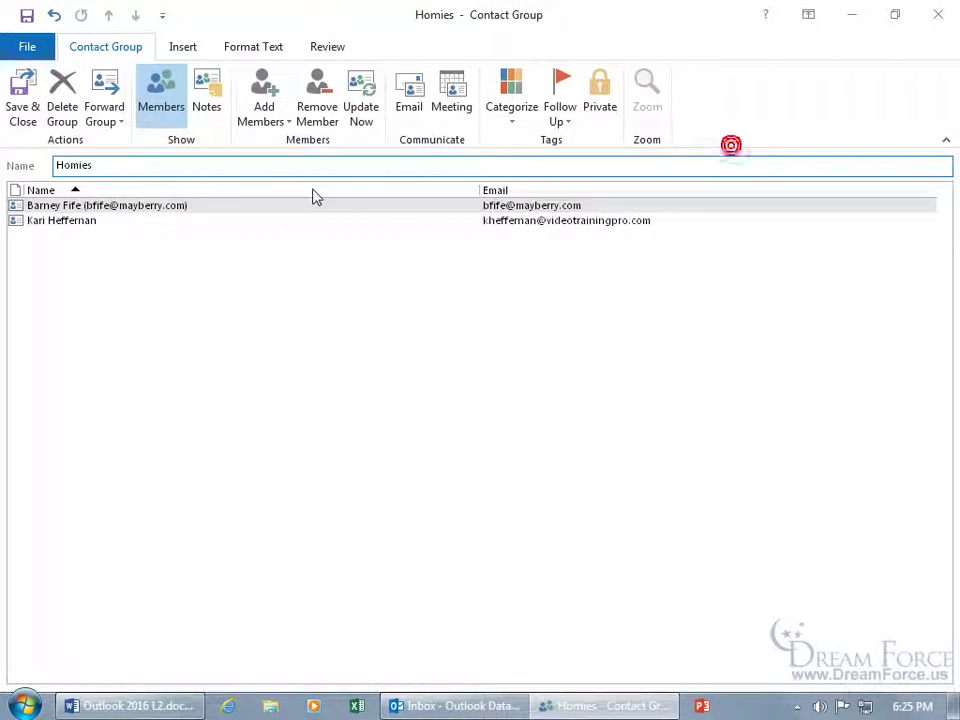
Add a new member with the person's display name and e-mail address as the third group member.
click(273, 121)
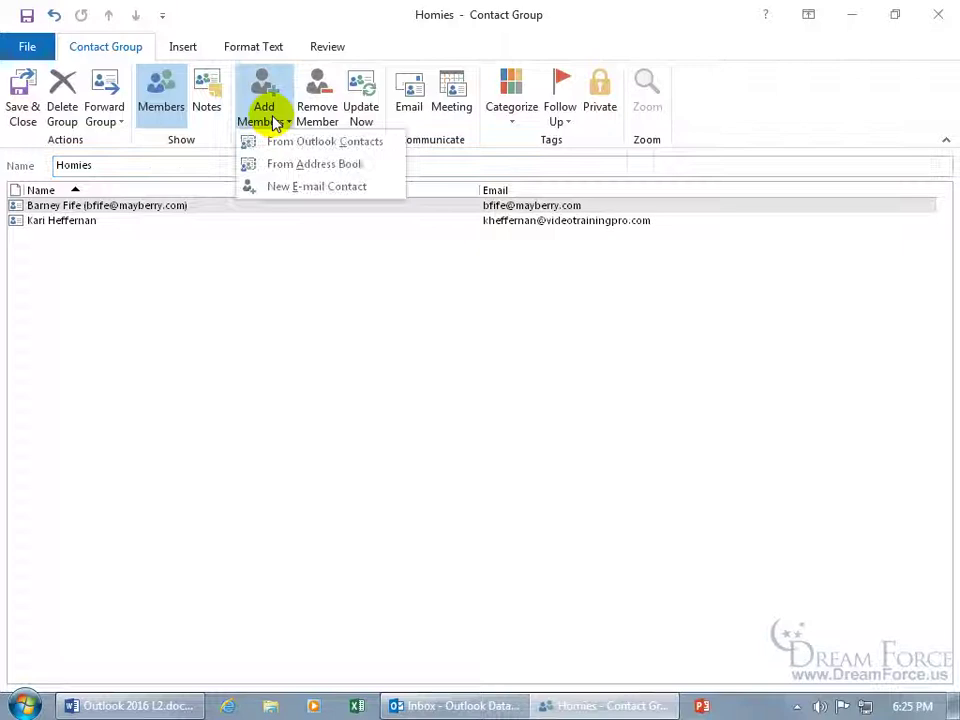
click(285, 193)
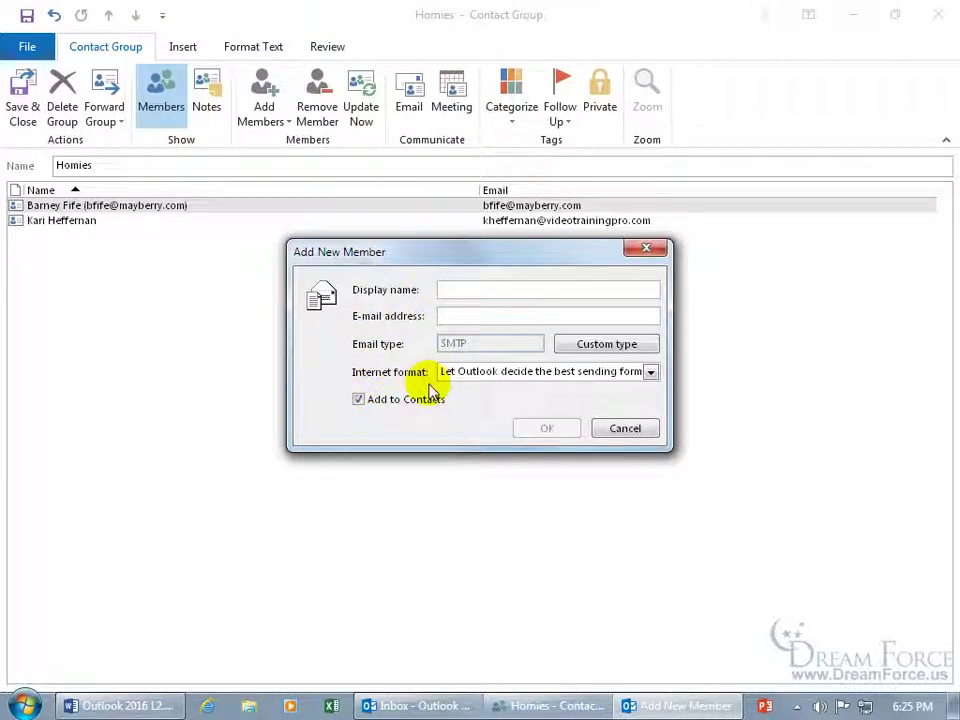
click(447, 289)
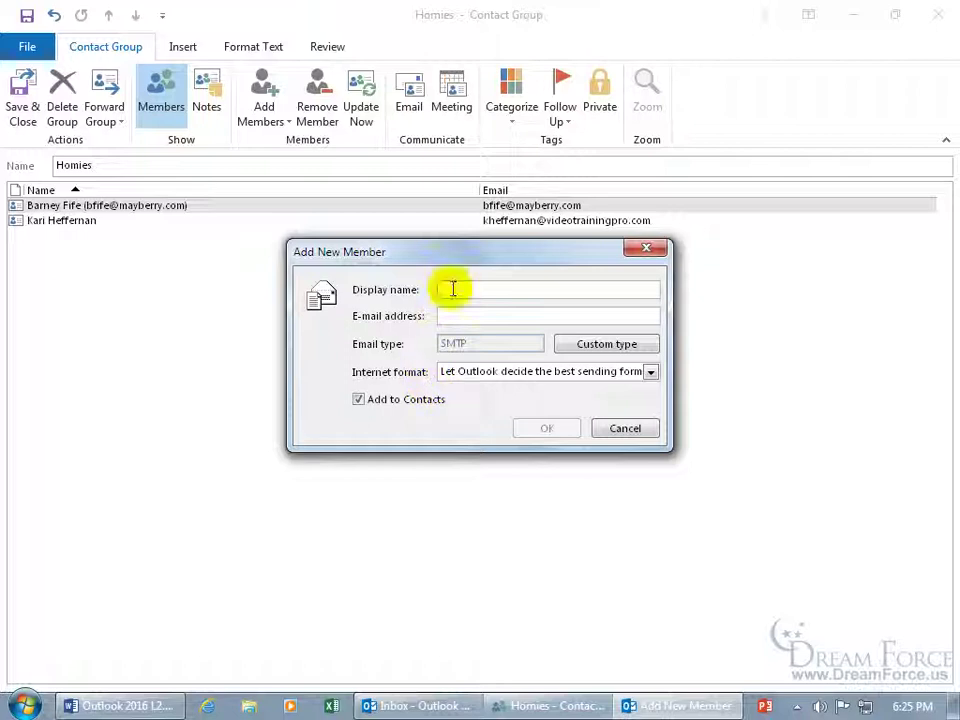
text(Manny Mammoth)
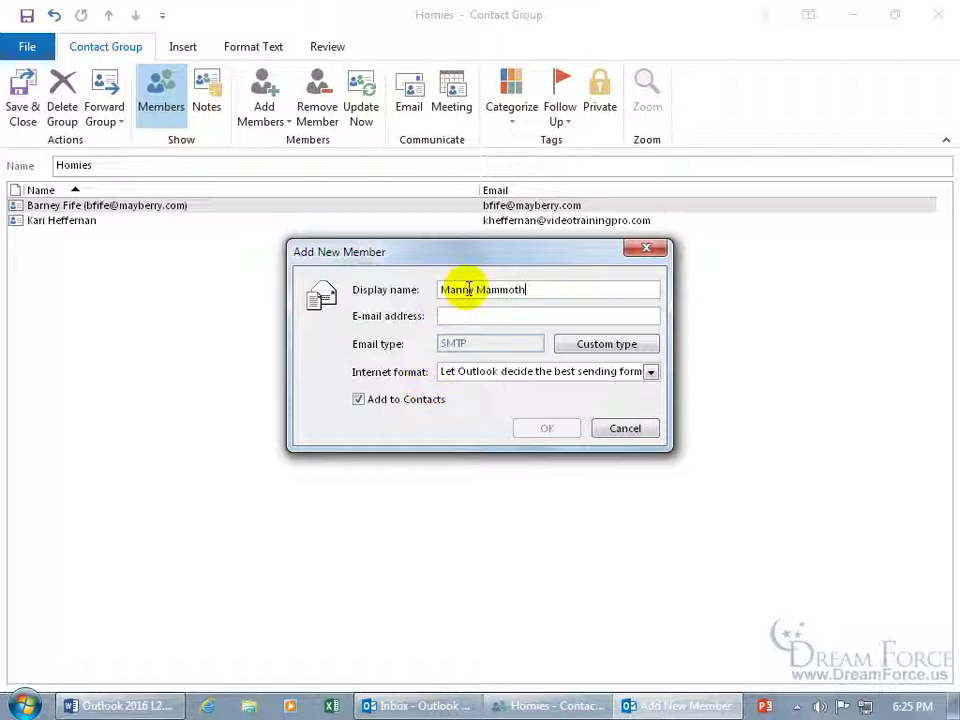
click(470, 315)
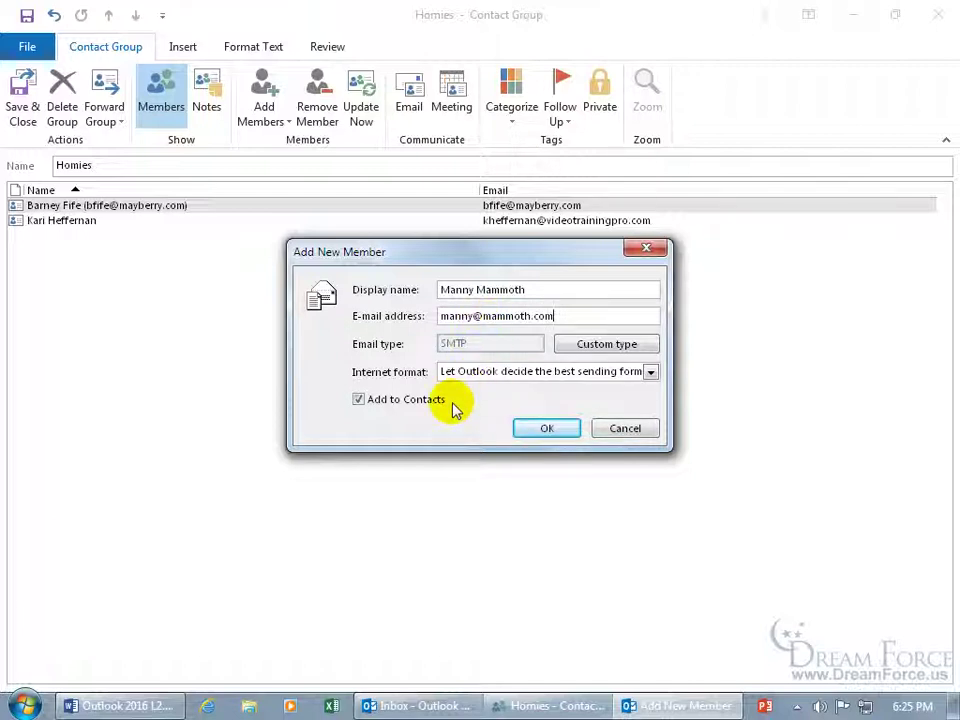
click(549, 430)
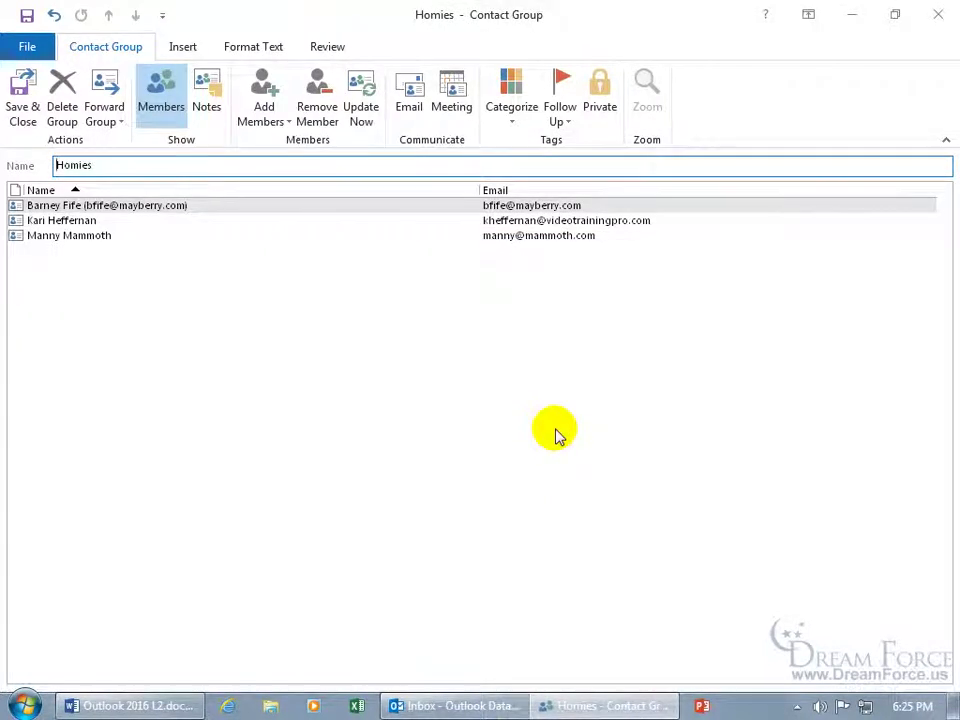
click(100, 236)
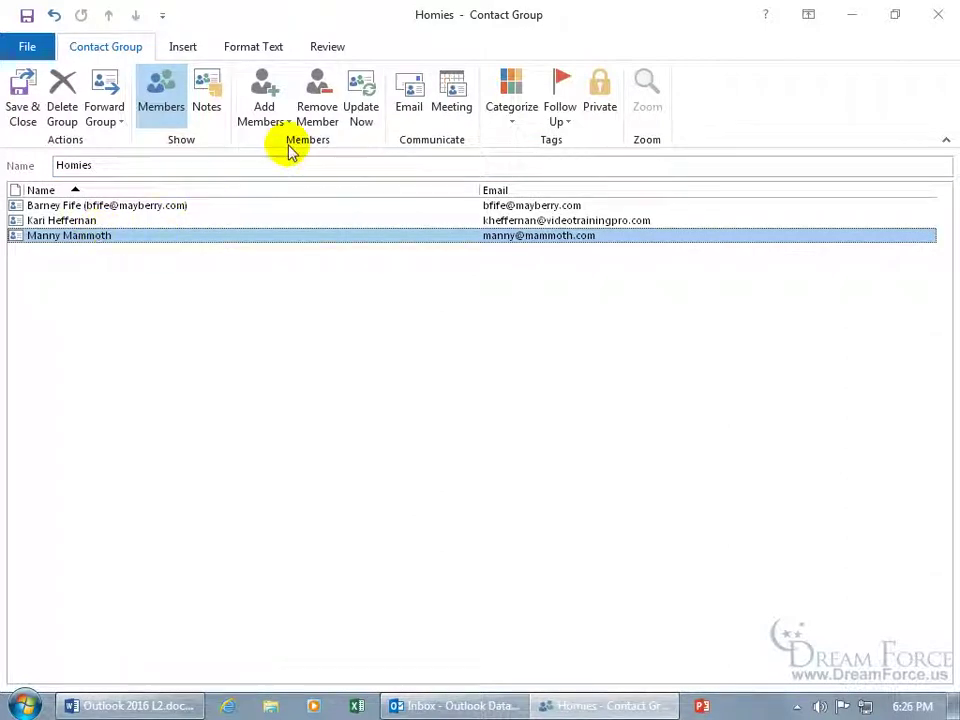
click(318, 118)
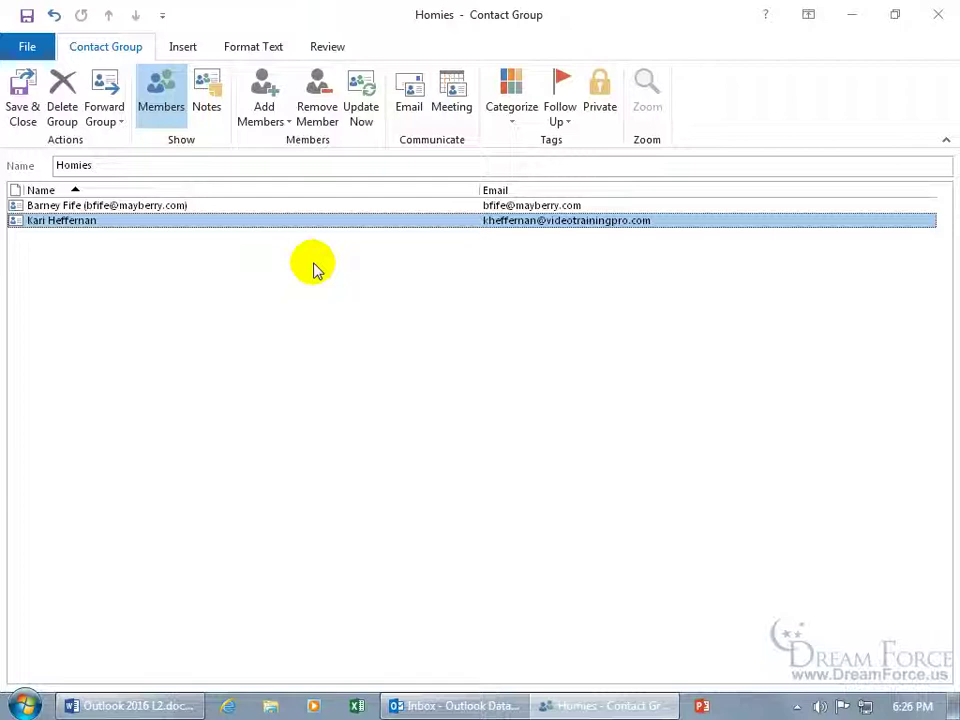
click(266, 119)
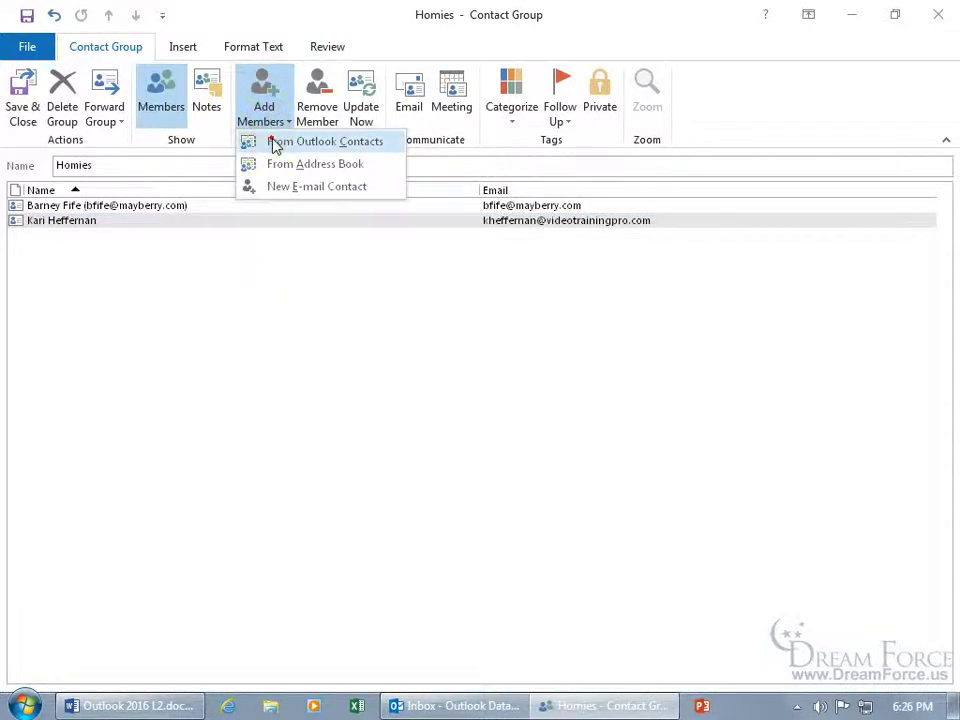
click(274, 143)
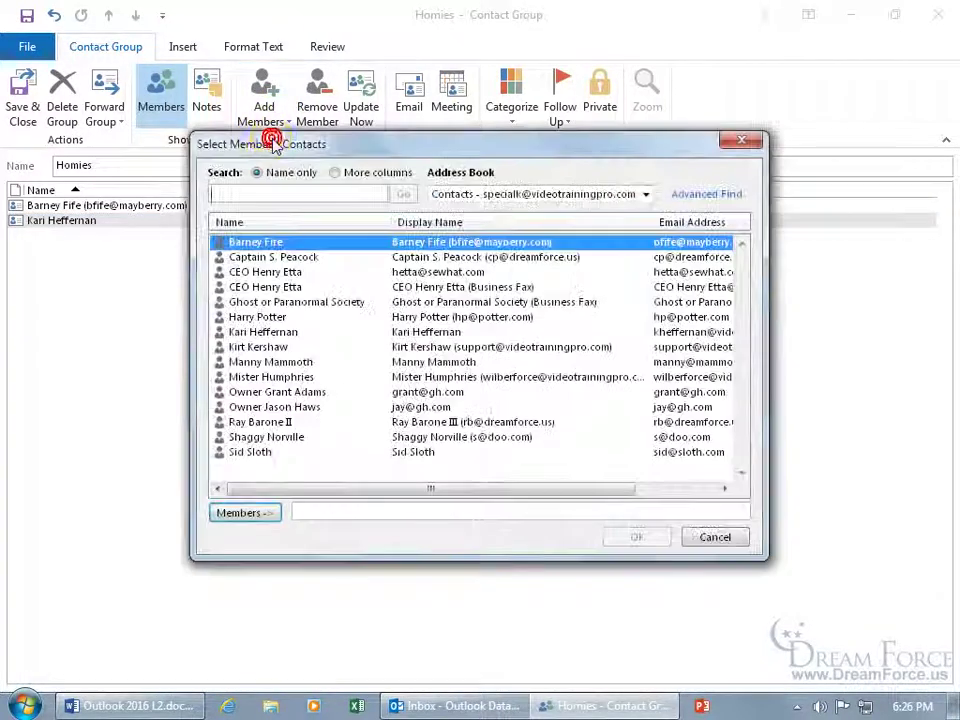
double_click(300, 364)
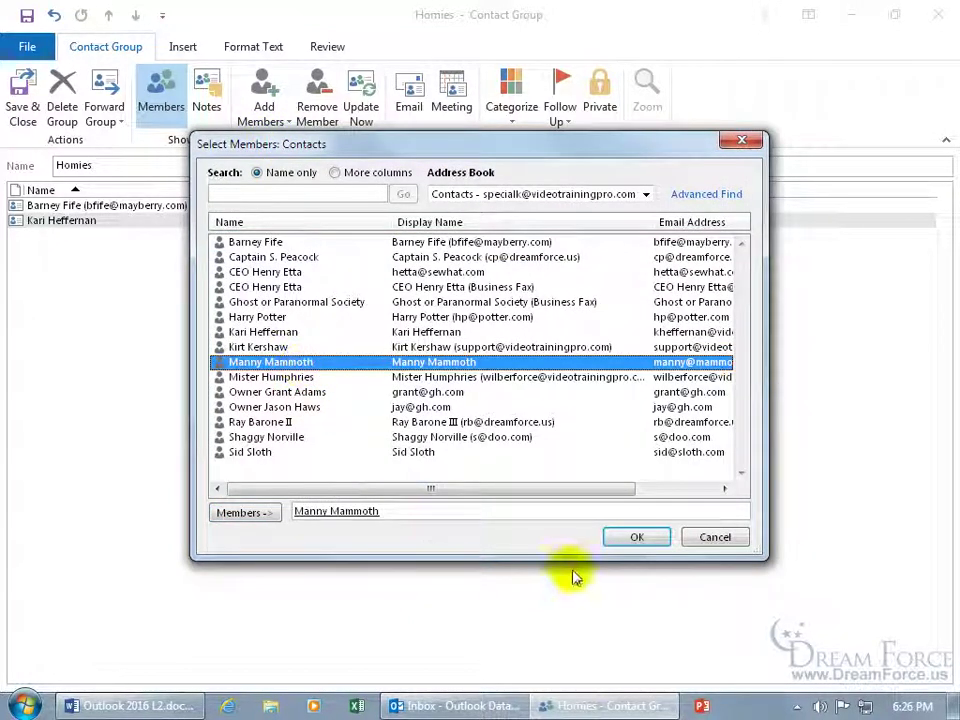
click(630, 538)
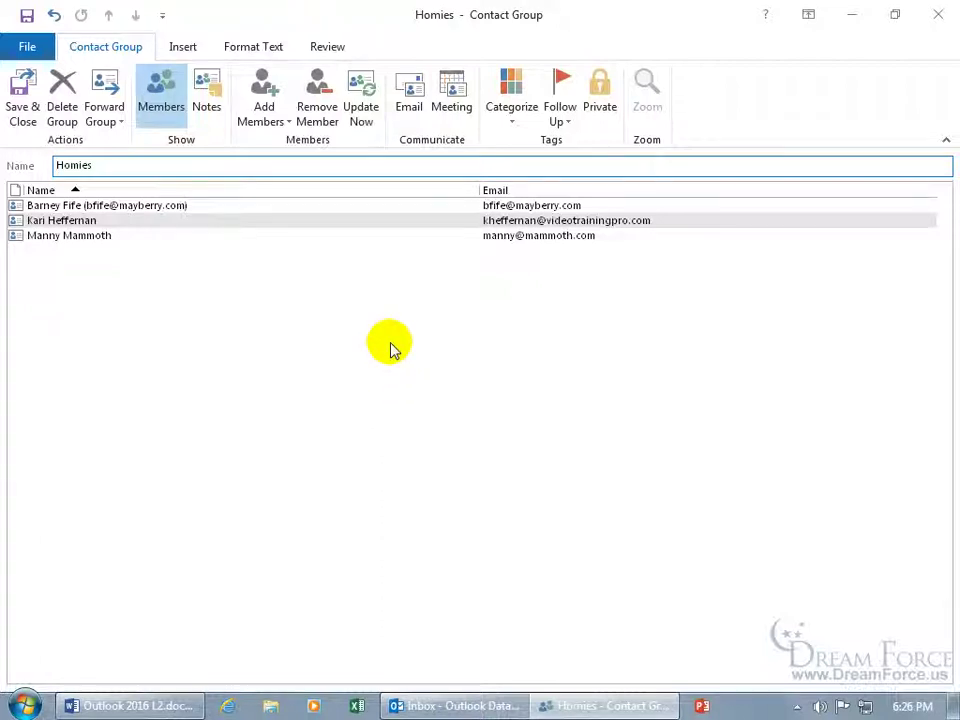
Save and close the Homies group, start a new email, and add then clear Homies in To.
click(26, 92)
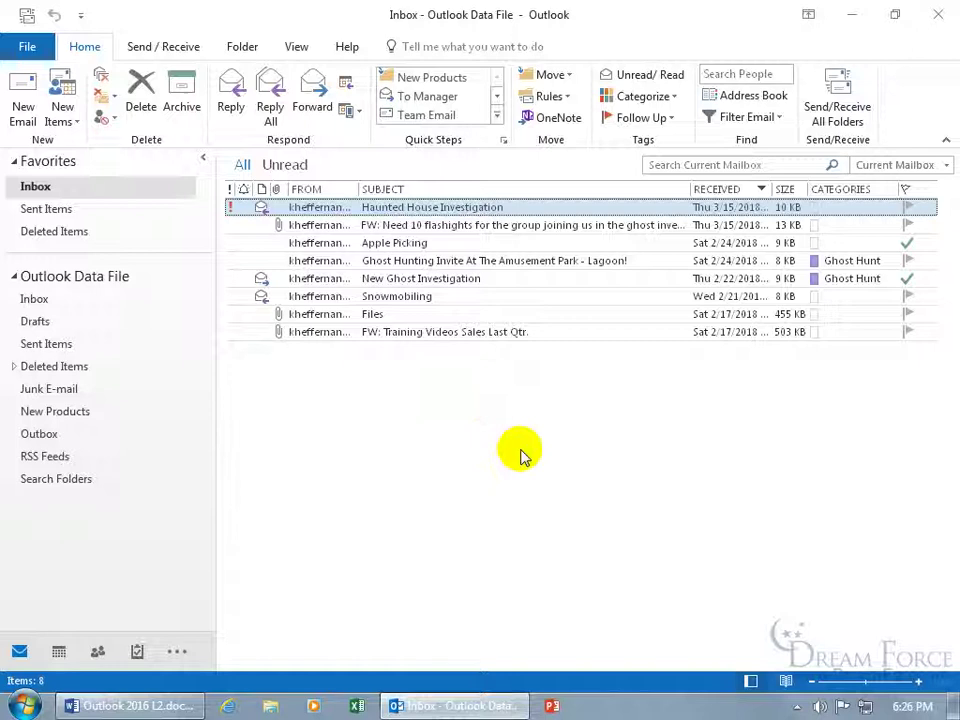
key(ctrl+n)
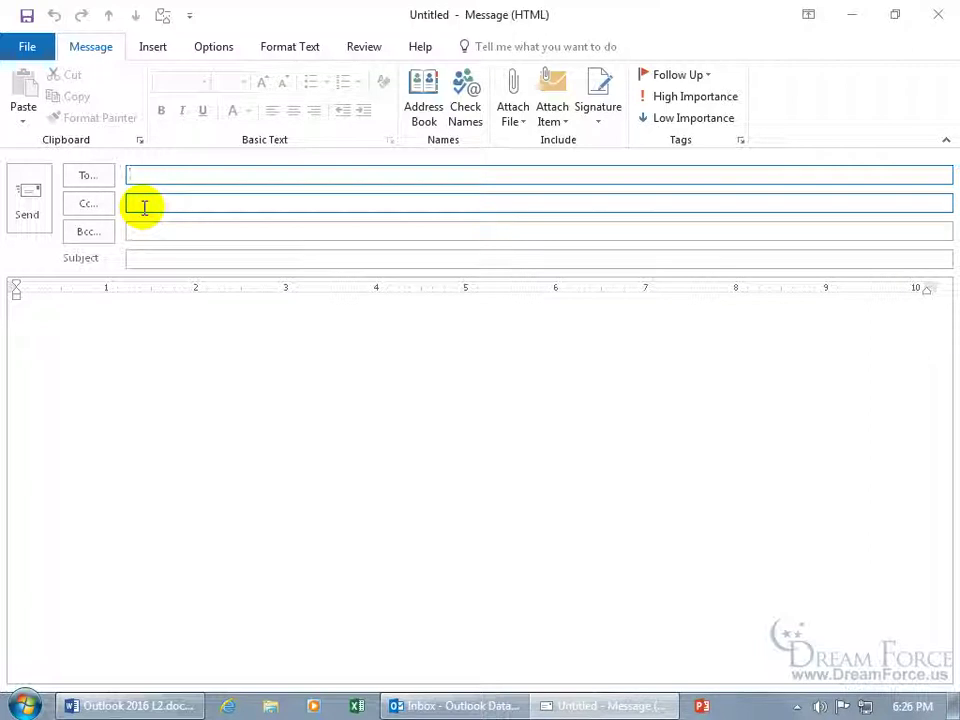
text(ho)
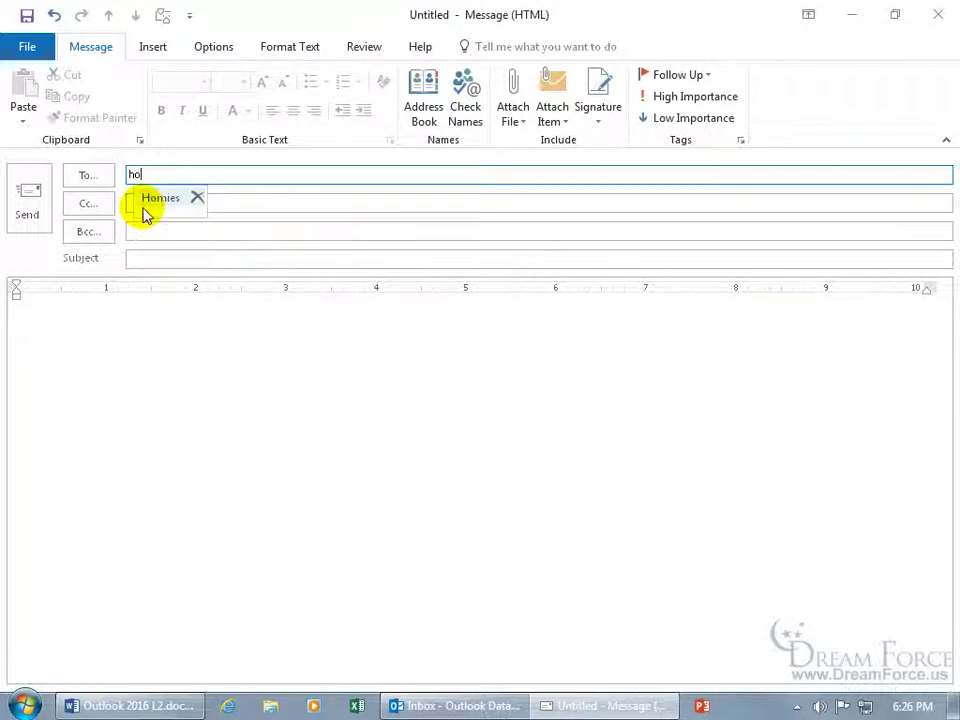
click(145, 207)
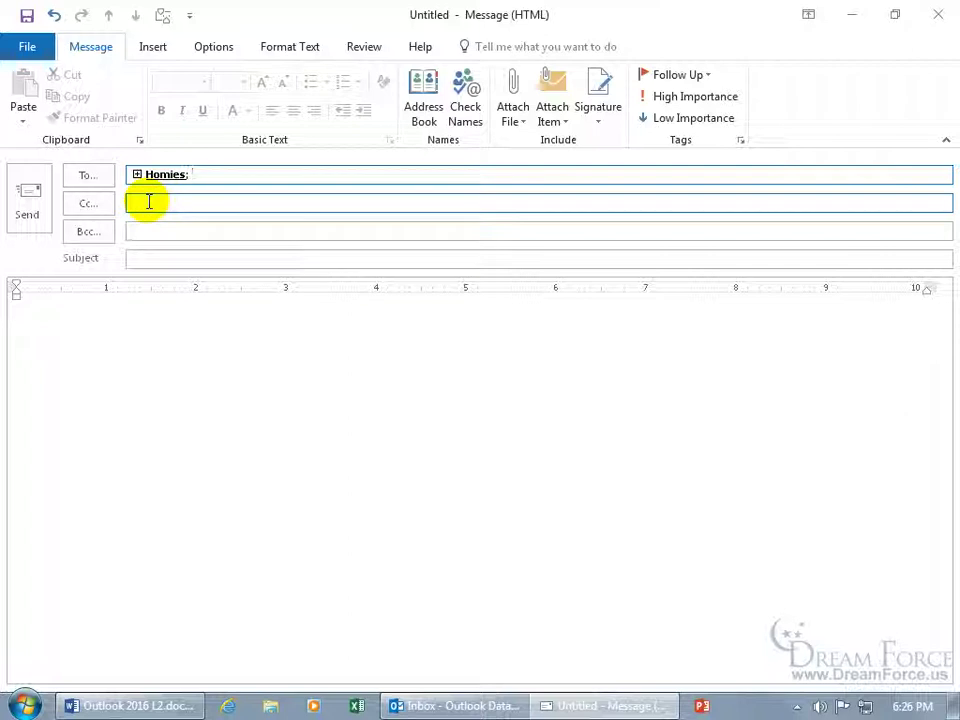
click(221, 176)
key(BackSpace)
key(BackSpace)
Put the Homies group in the To field via Select Names, removing it from Cc before confirming.
click(100, 178)
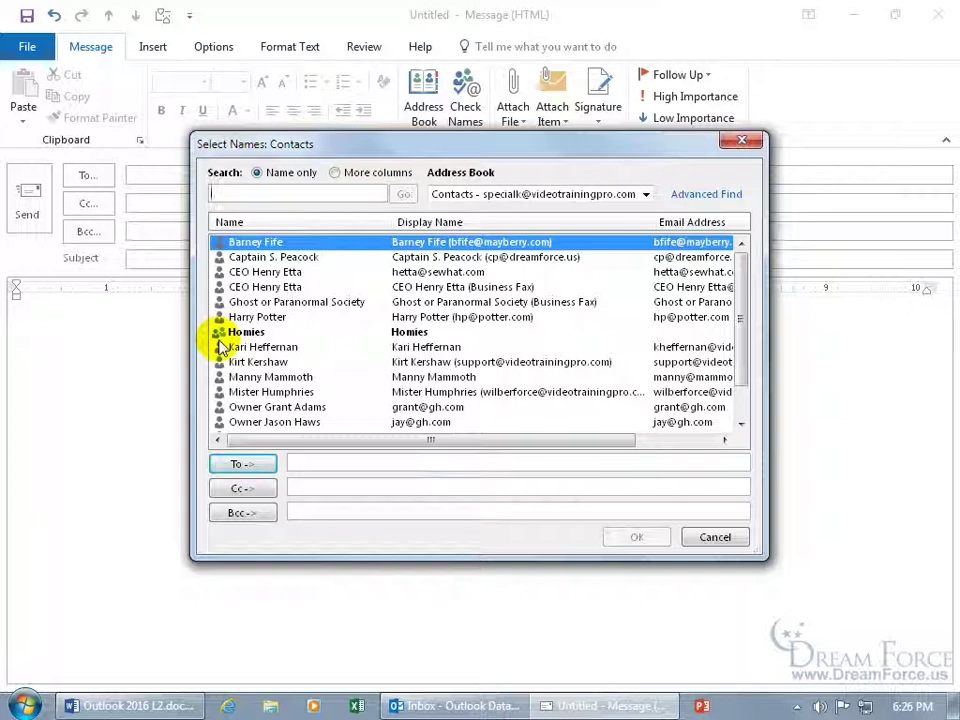
double_click(228, 332)
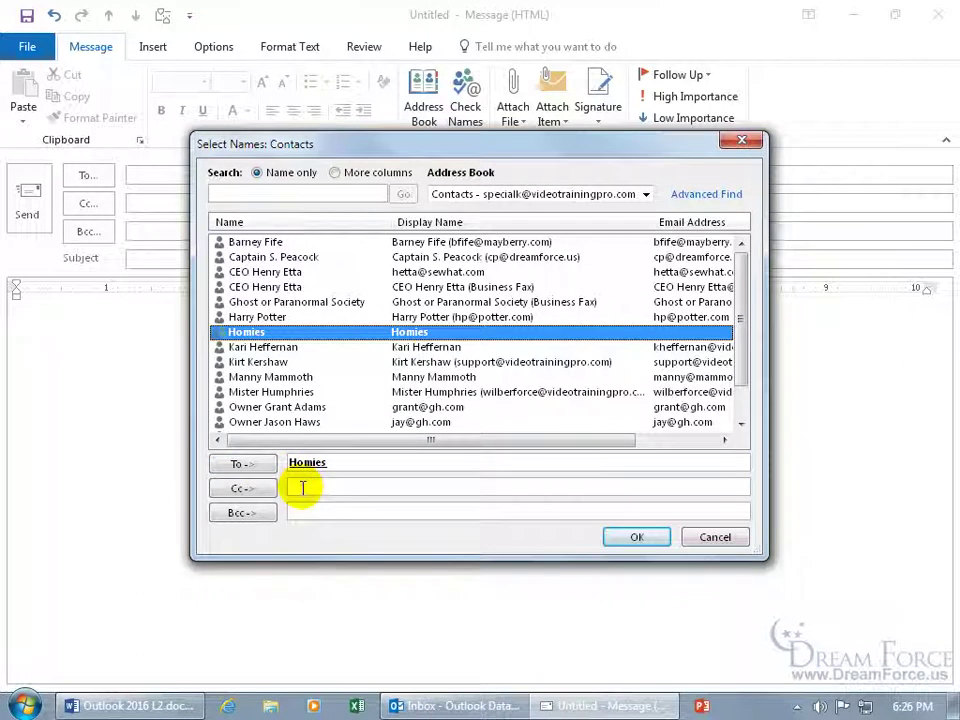
click(300, 488)
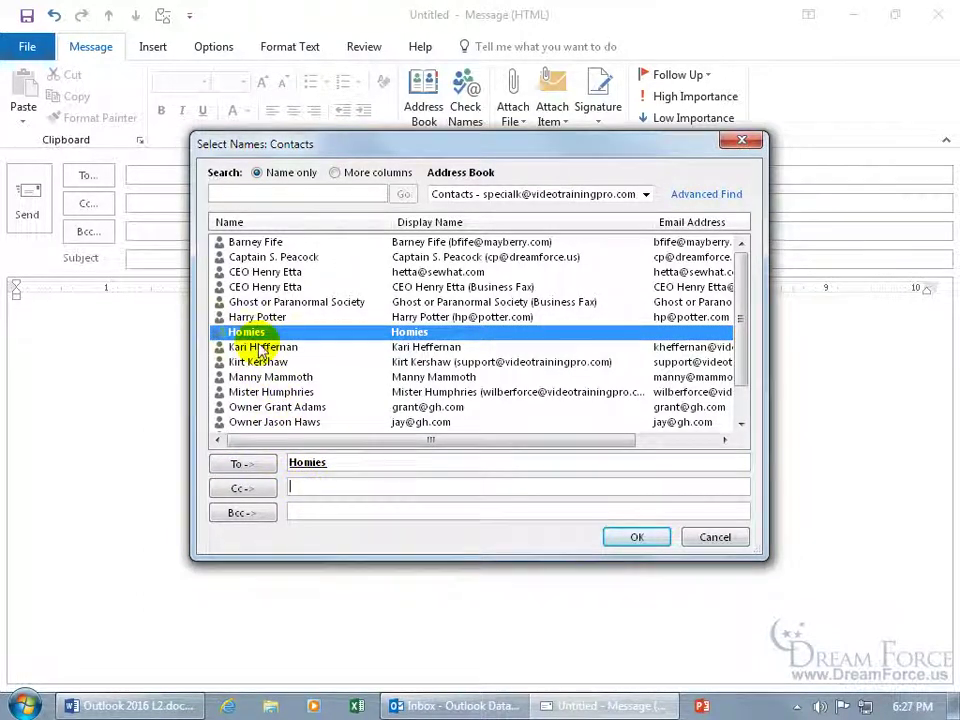
click(255, 488)
click(318, 486)
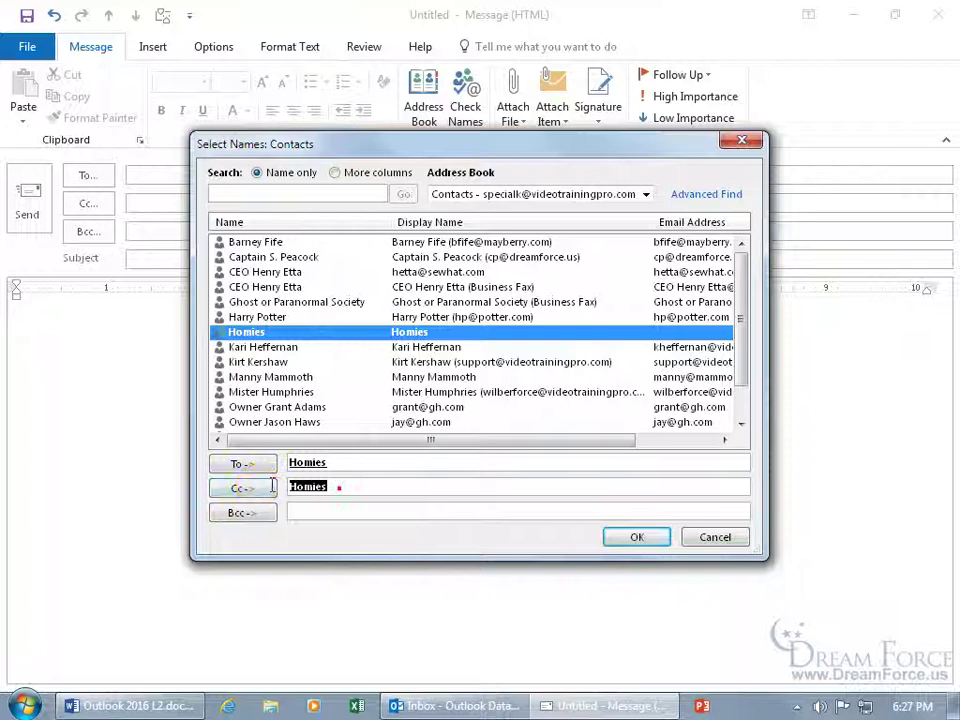
key(Delete)
click(637, 540)
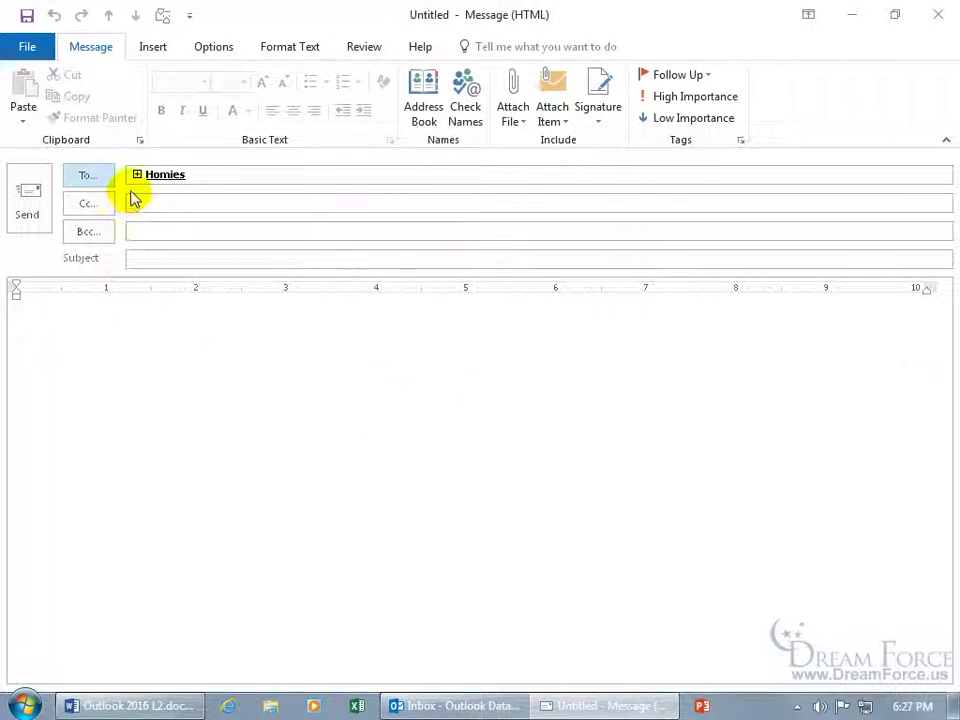
Expand Homies into its individual members in To and delete the last one, leaving two recipients.
mouse_move(140, 180)
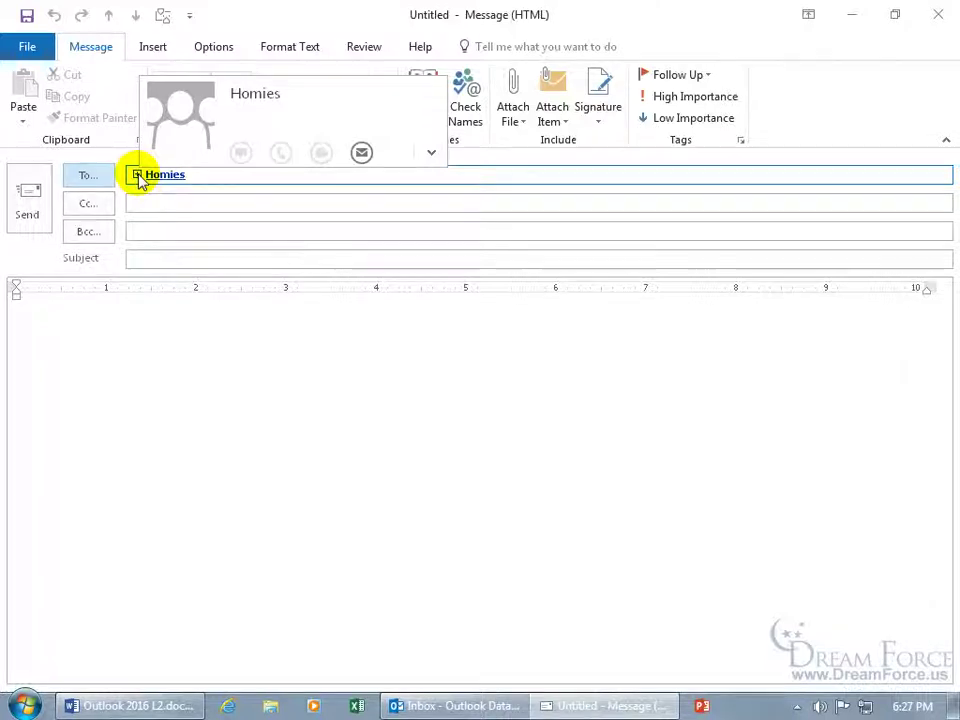
click(137, 175)
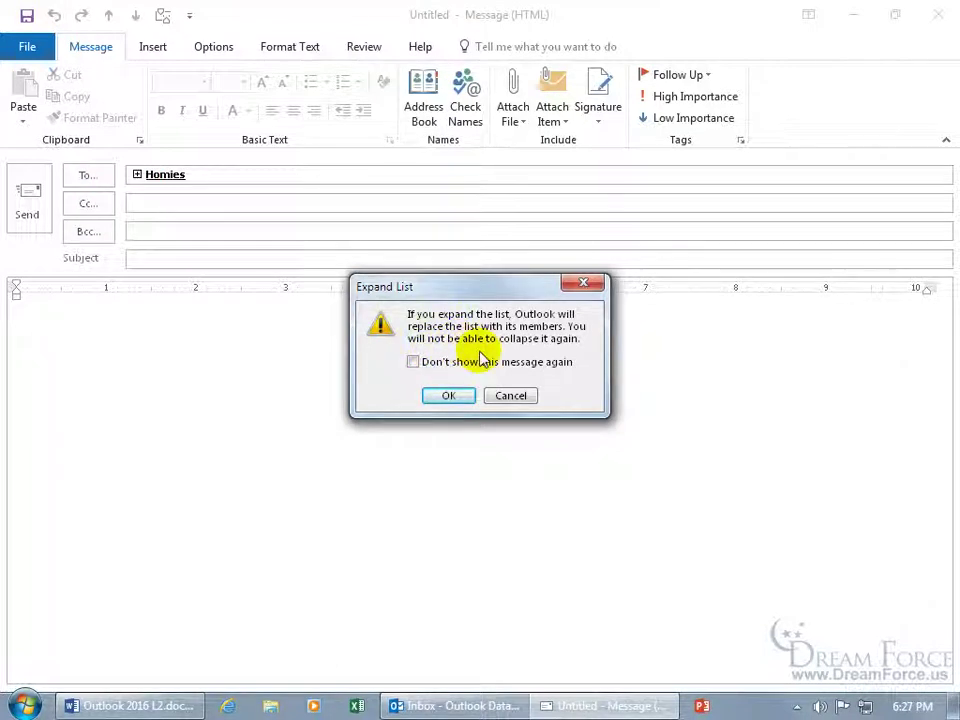
click(449, 395)
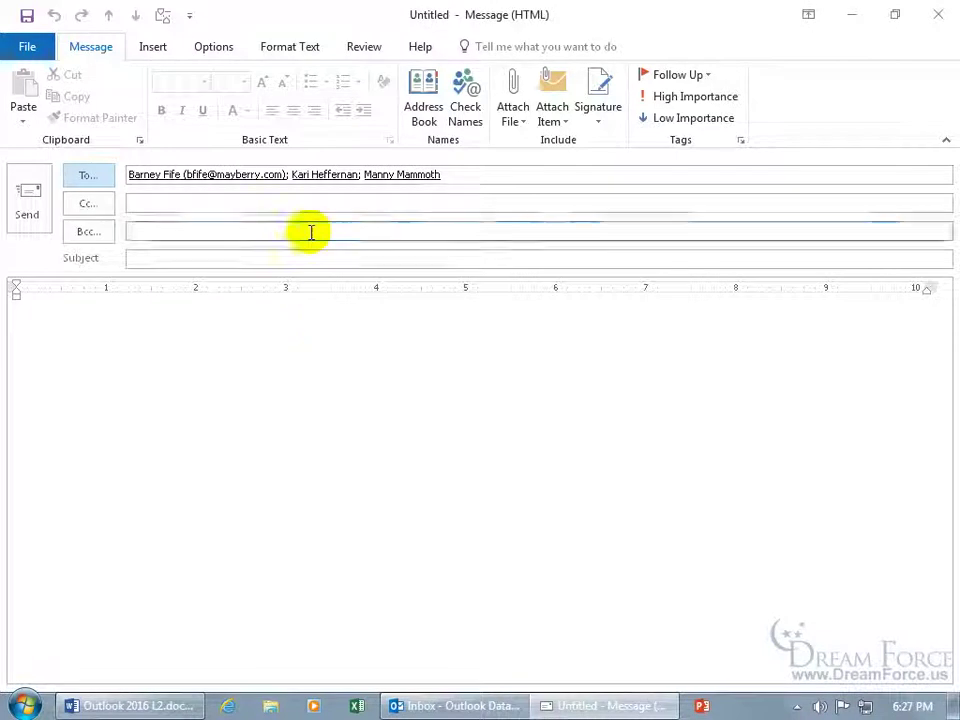
click(445, 175)
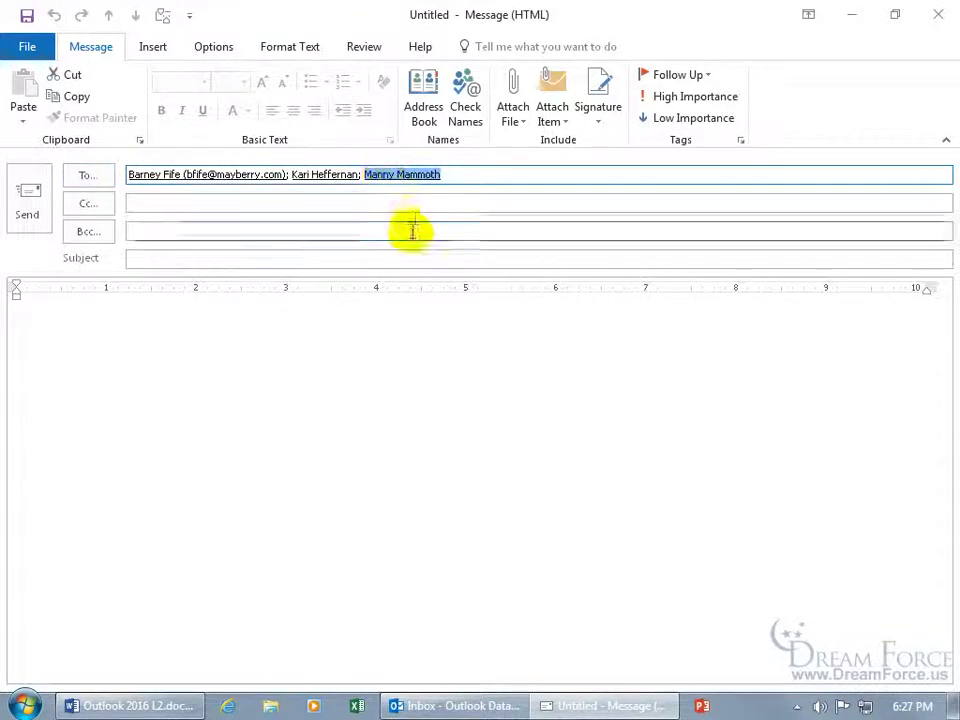
key(Delete)
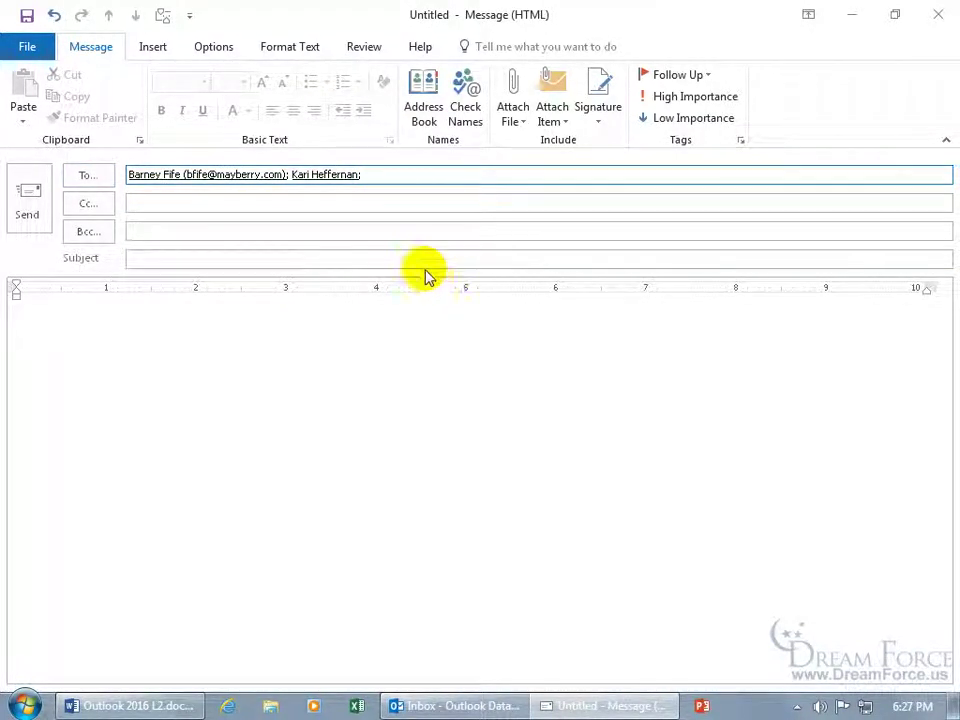